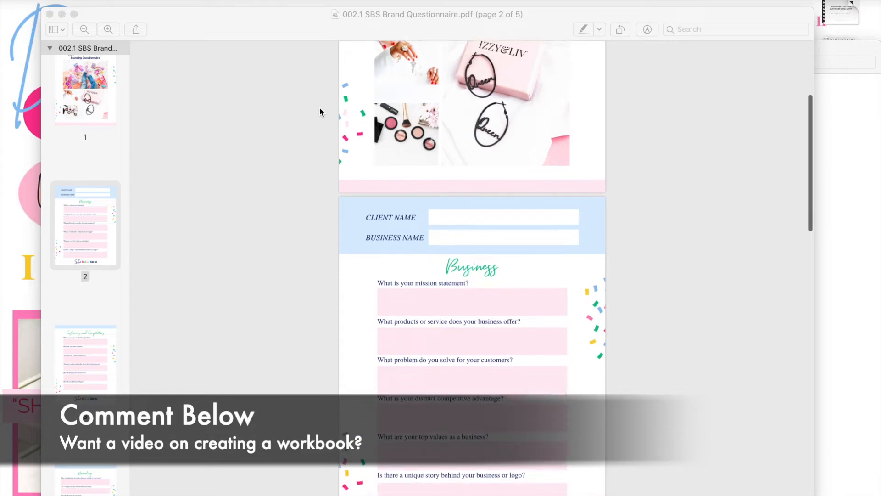
Scroll through the questionnaire's answer boxes in Preview and check whether the Client Name box accepts input
scroll(320, 109, down, 10)
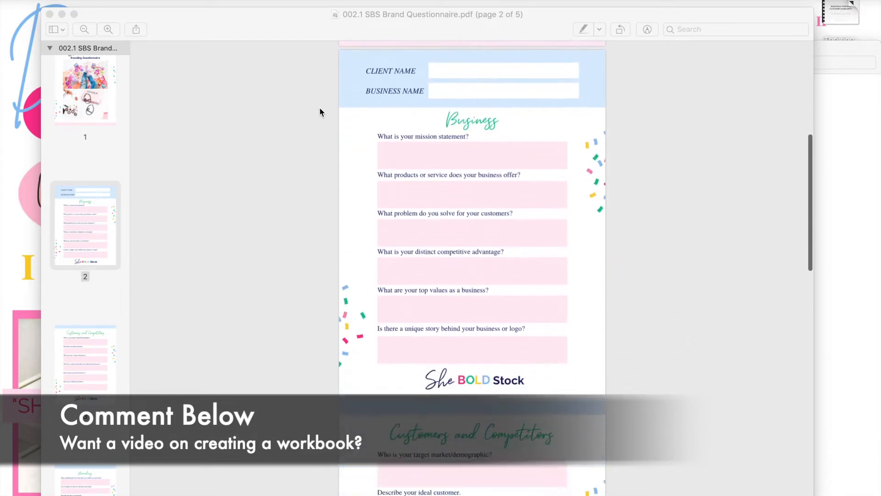
scroll(320, 107, down, 15)
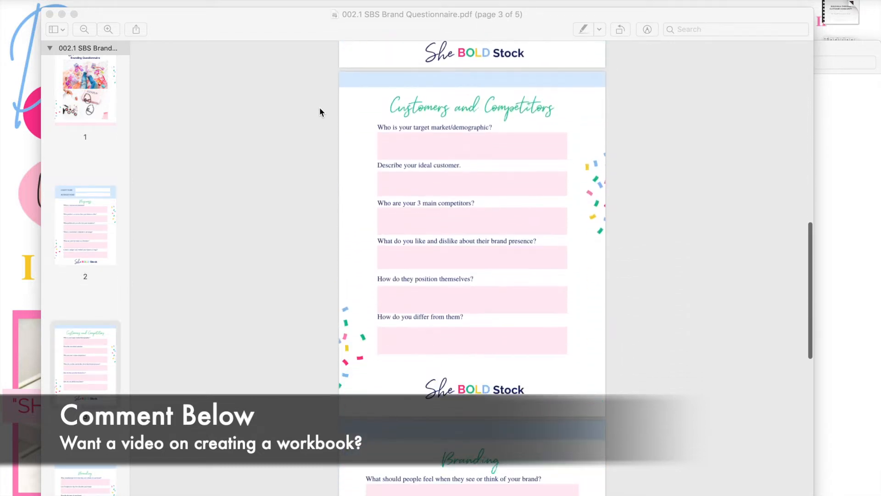
scroll(320, 109, up, 19)
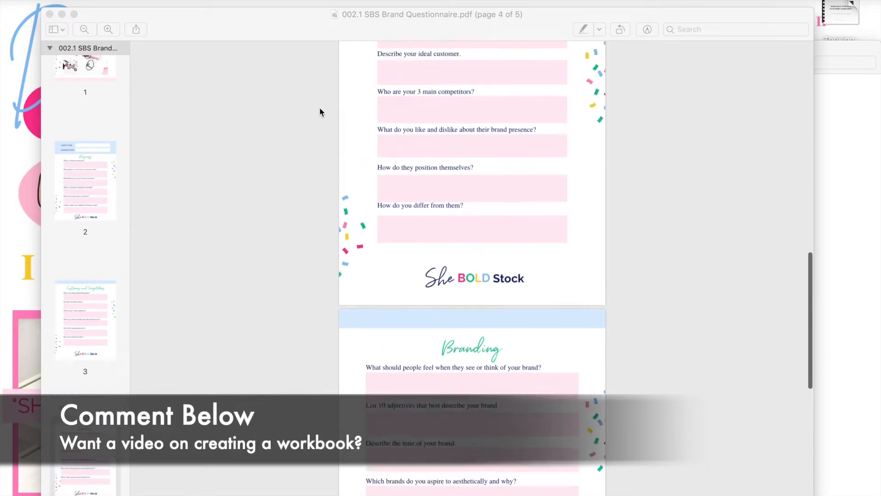
scroll(319, 109, up, 15)
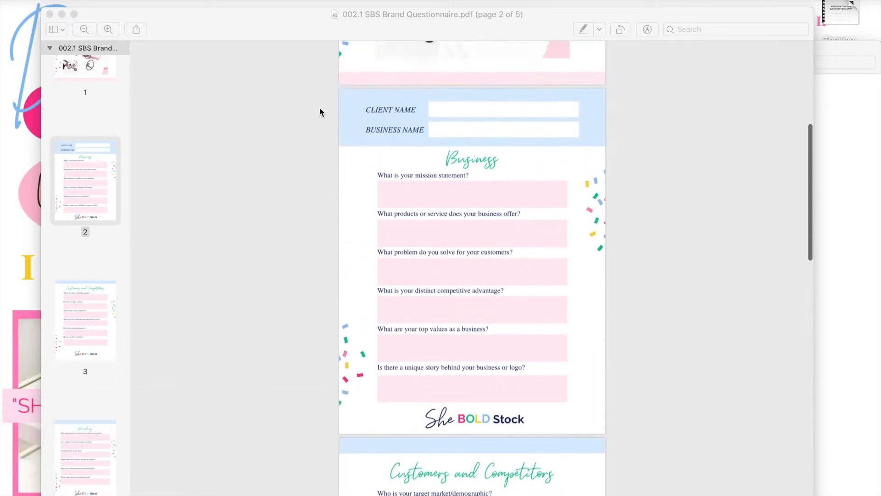
scroll(319, 107, down, 7)
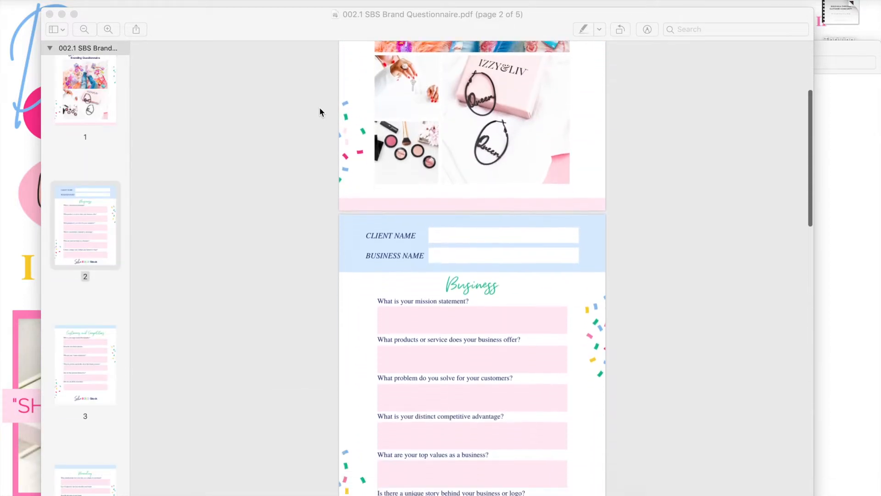
click(442, 156)
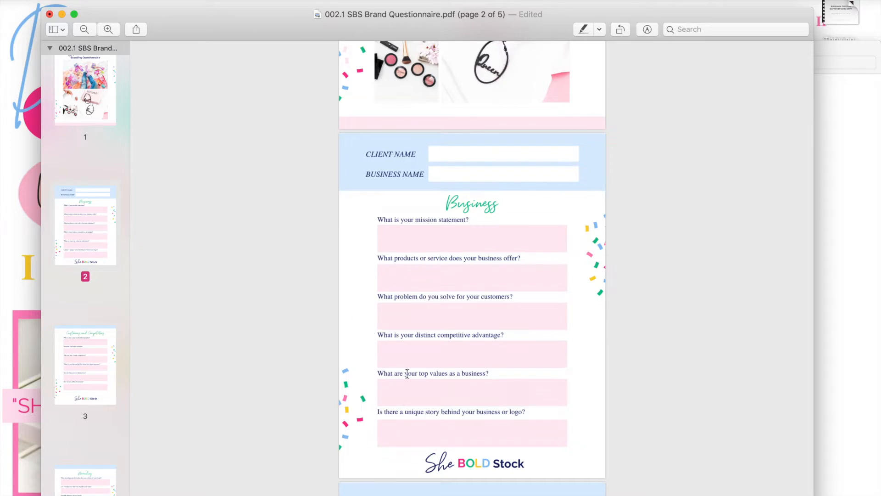
scroll(467, 230, up, 1)
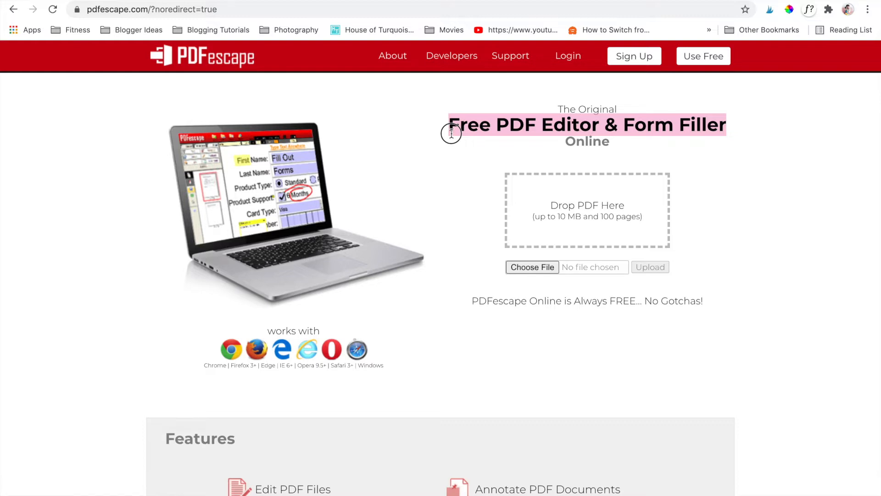
Start PDFescape's free online editor and bring up the Upload PDF dialog
click(847, 157)
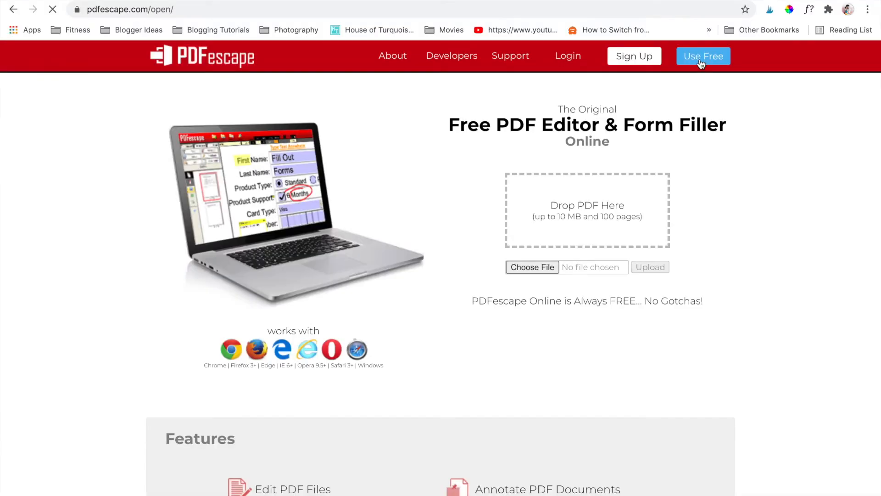
click(557, 43)
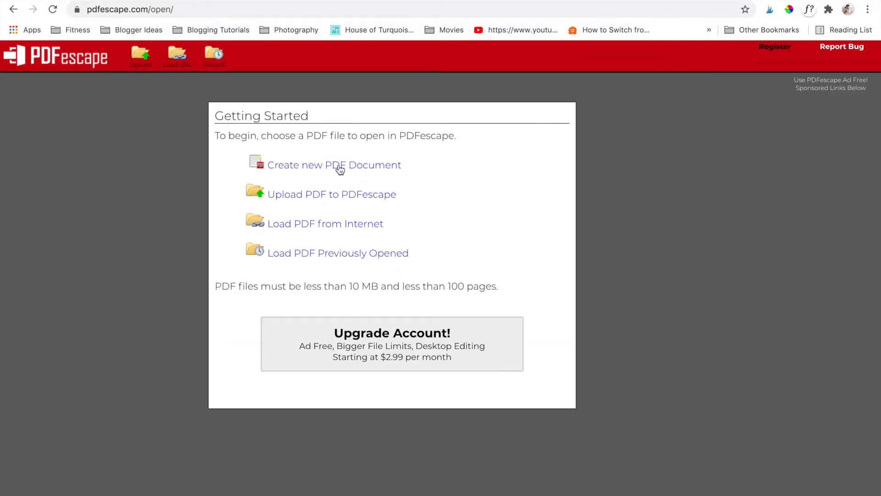
click(326, 201)
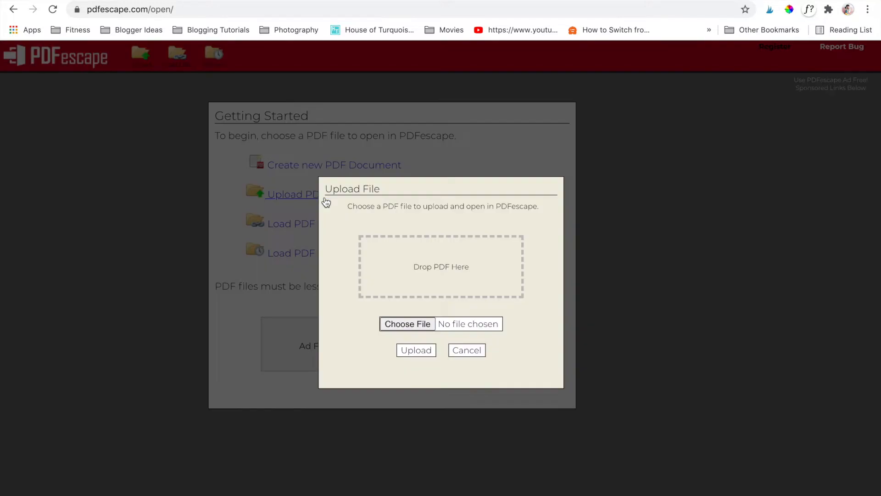
Upload 002.1 SBS Brand Questionnaire.pdf into PDFescape and scroll through its pages
click(391, 323)
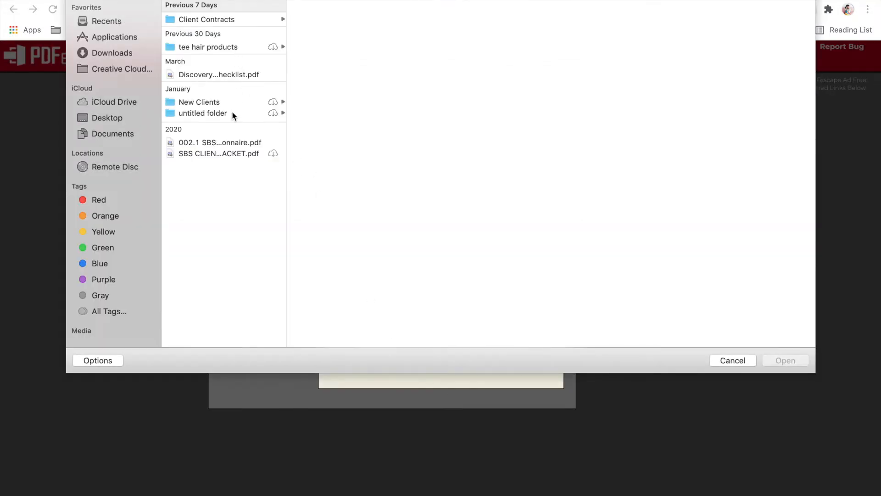
click(232, 142)
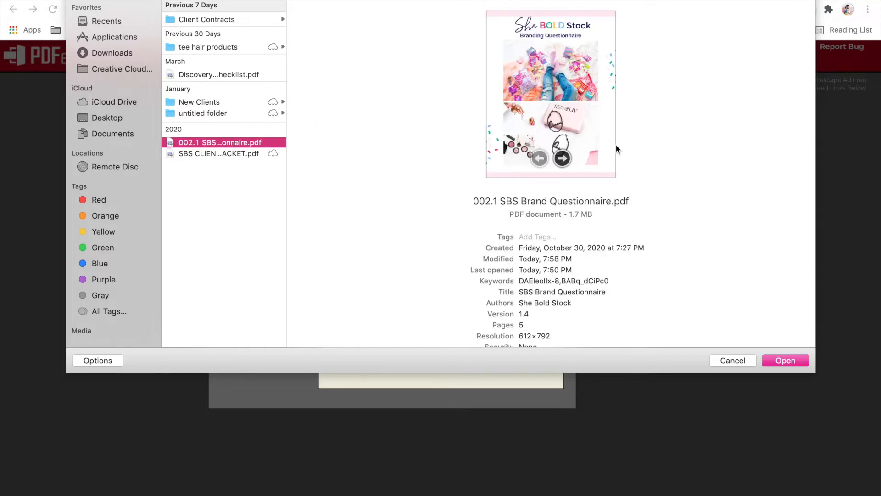
click(785, 361)
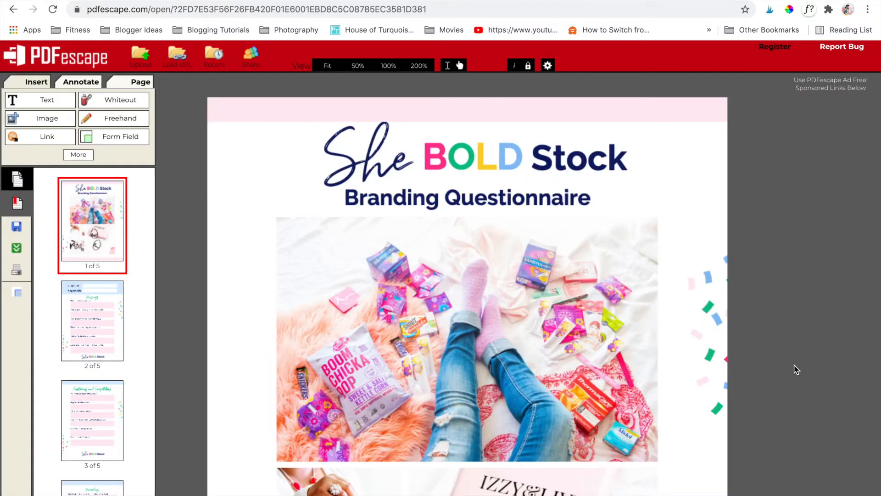
scroll(763, 303, down, 20)
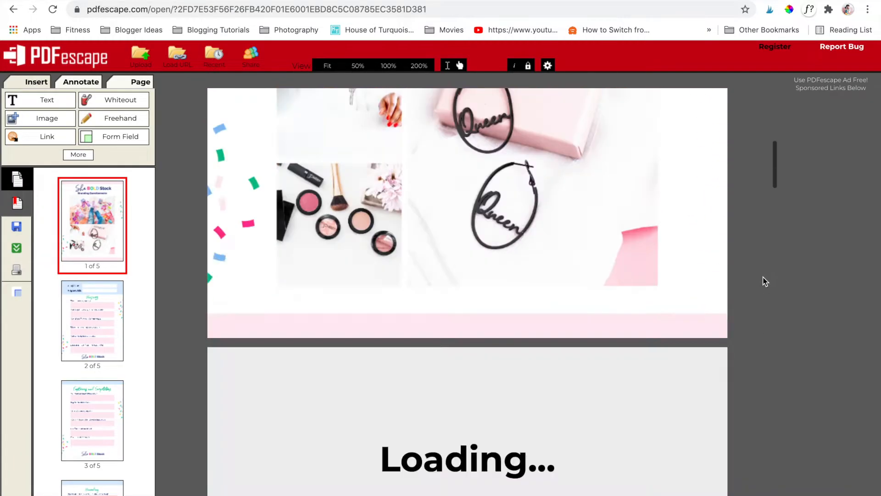
scroll(764, 280, up, 10)
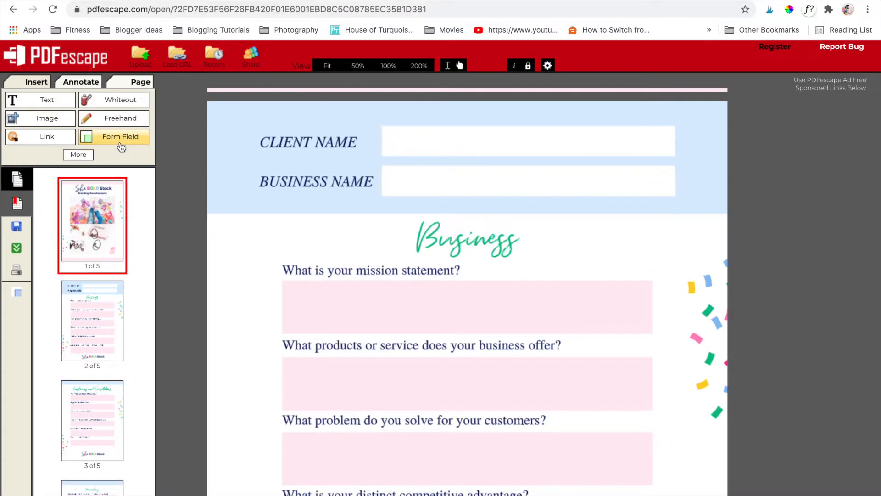
Choose the single-line Text type in the Form Field Creation Tool, ready to draw fields
click(121, 146)
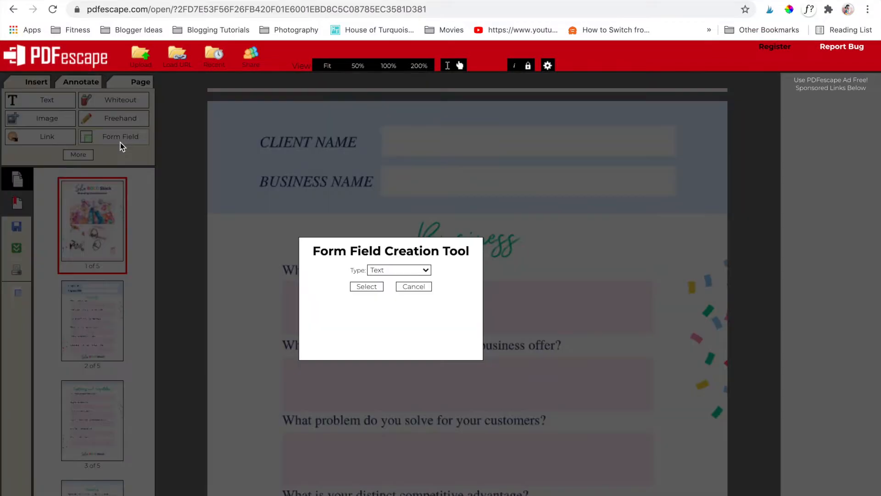
click(390, 272)
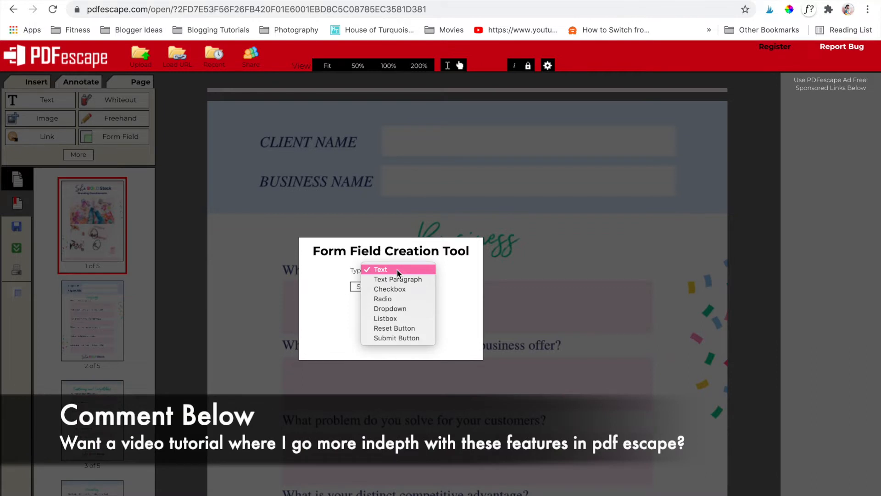
click(398, 273)
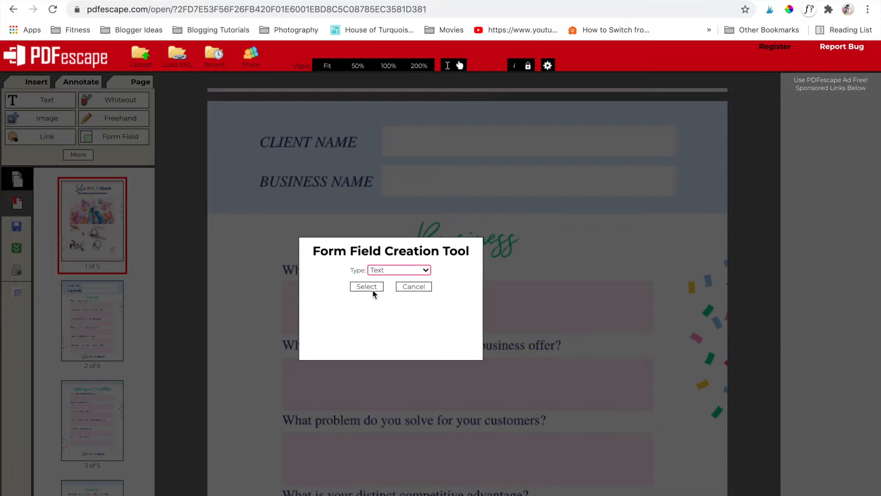
click(370, 288)
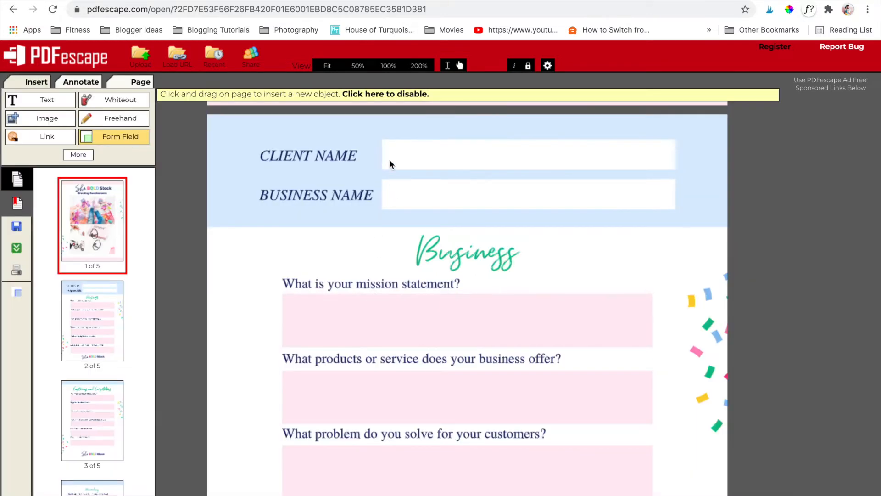
Draw a text field beside CLIENT NAME and resize it to fill the white answer box
drag(385, 144, 513, 181)
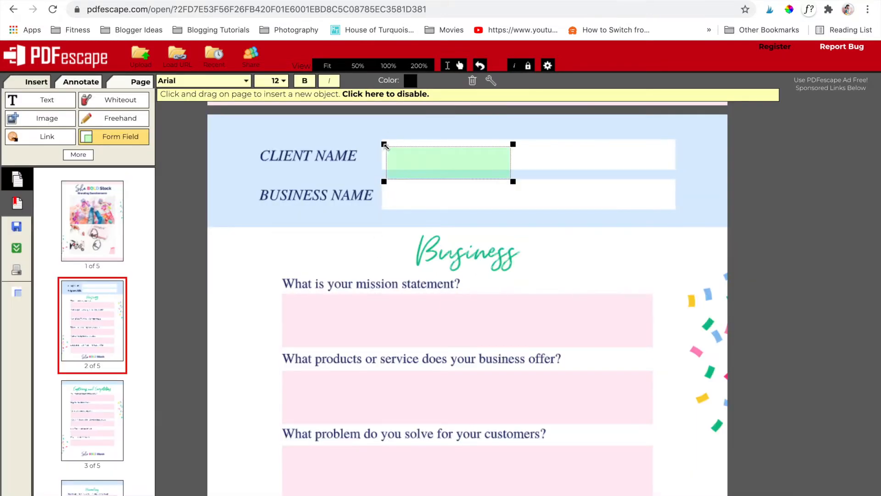
drag(415, 161, 412, 155)
drag(510, 175, 676, 170)
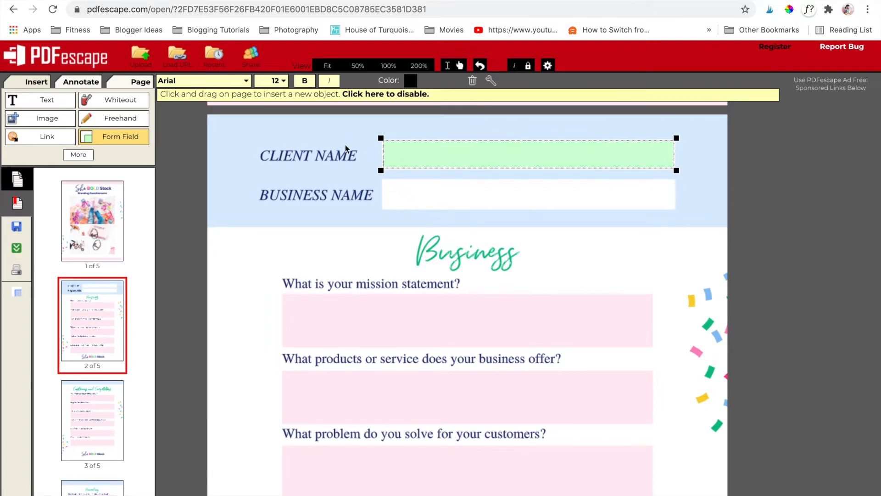
Set the Client Name field's font to Times New Roman at size 14
click(220, 81)
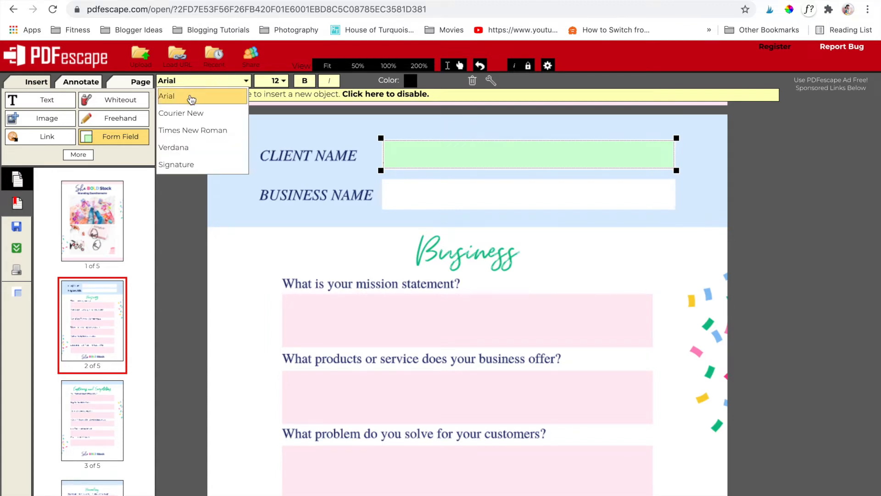
click(198, 130)
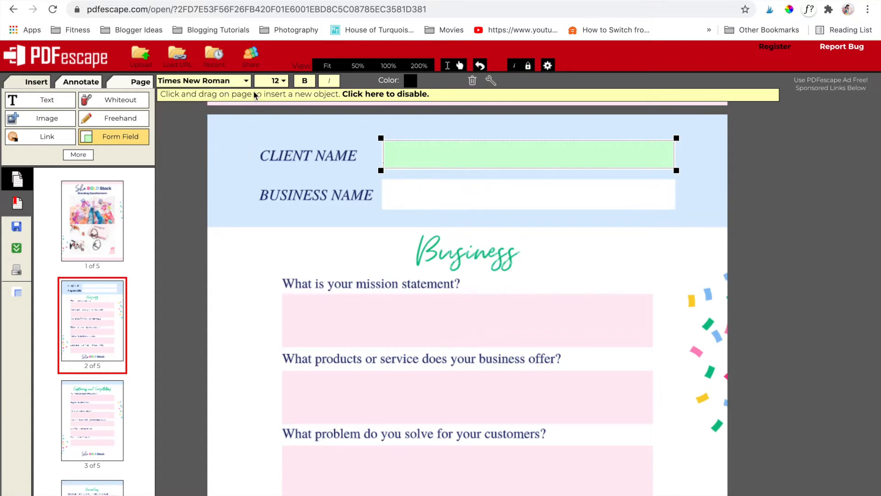
click(284, 82)
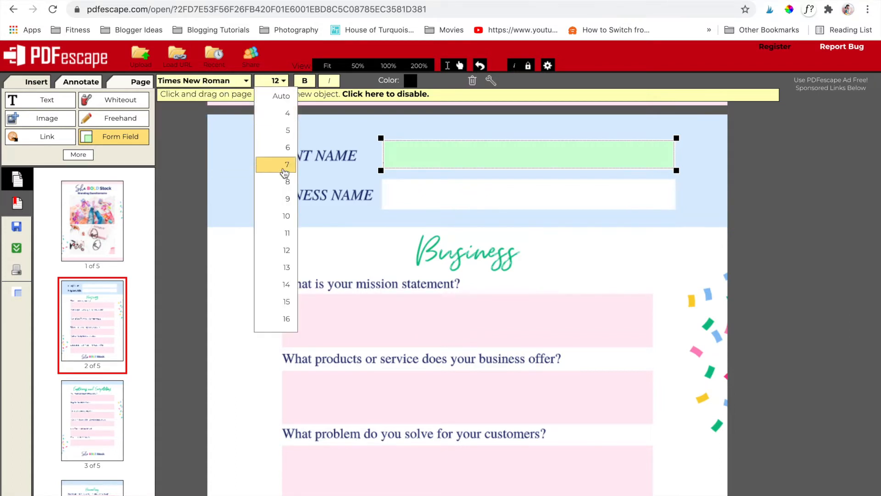
scroll(286, 293, down, 1)
scroll(286, 295, down, 5)
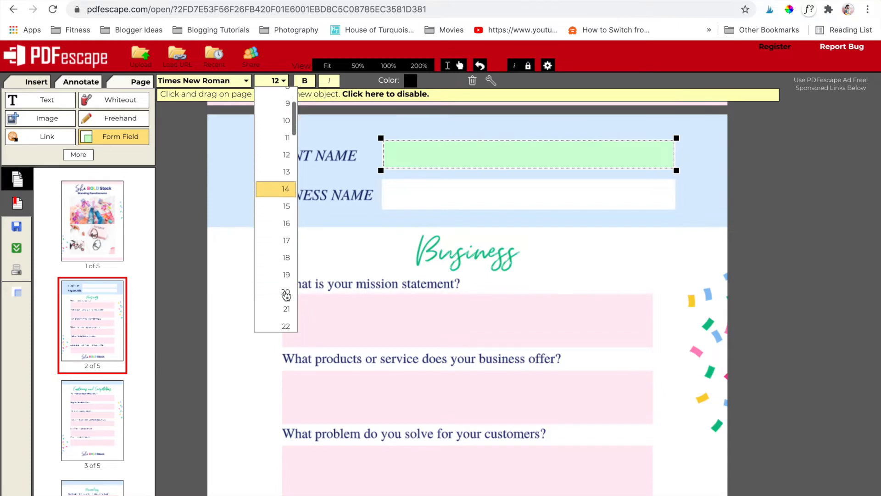
scroll(287, 295, up, 5)
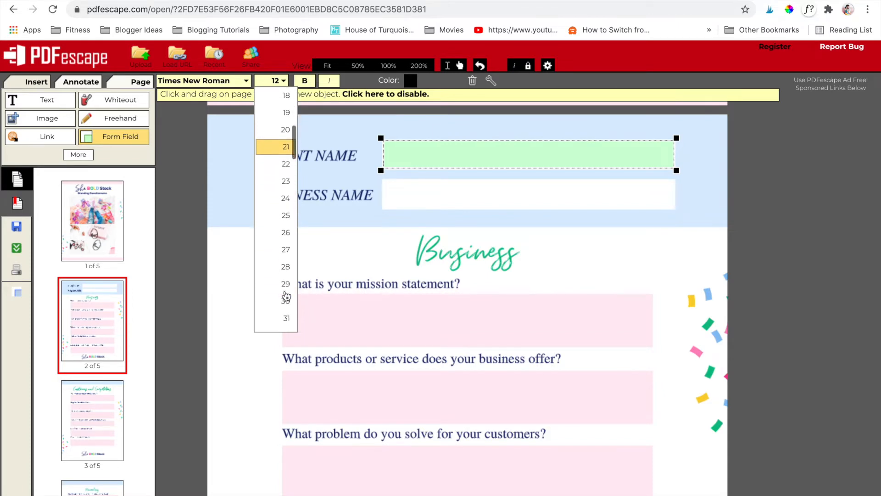
click(285, 266)
Toggle bold and italic, keep the text colour black, and click into the field to test it
click(304, 82)
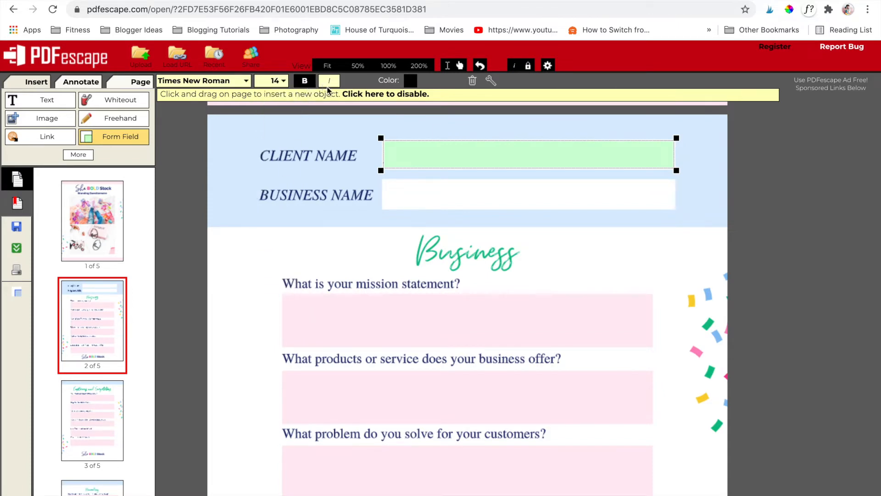
click(325, 85)
click(411, 81)
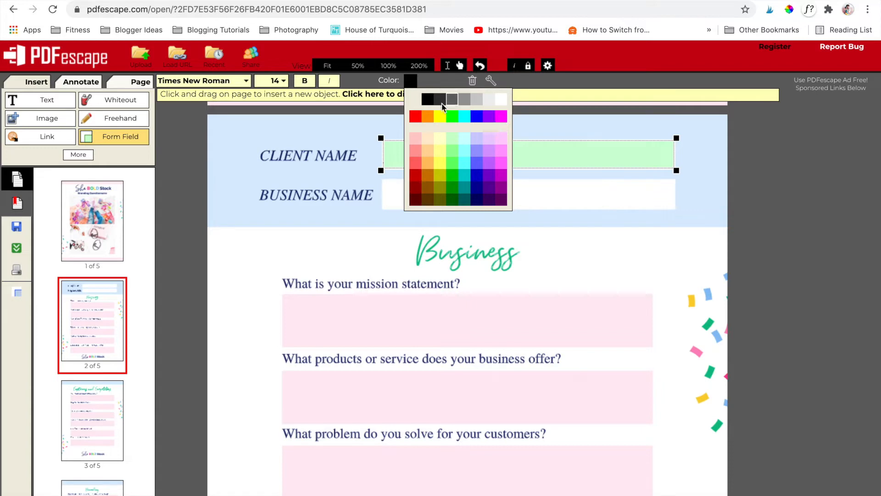
click(427, 105)
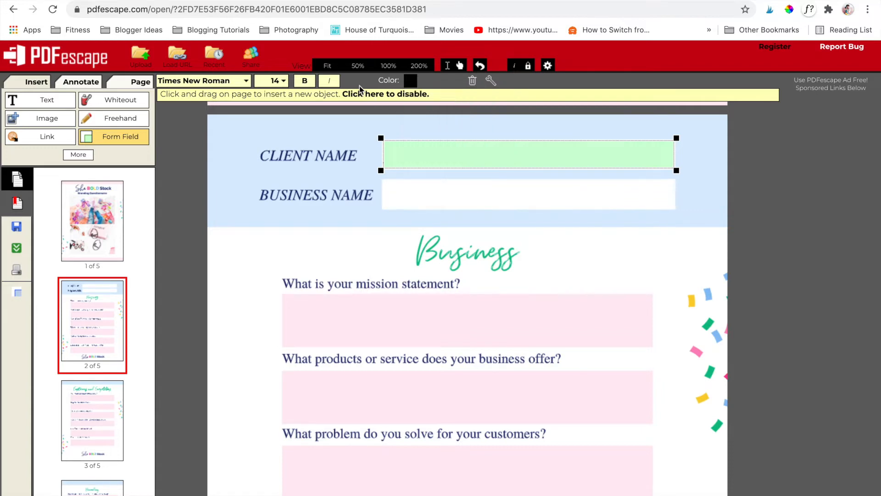
click(429, 152)
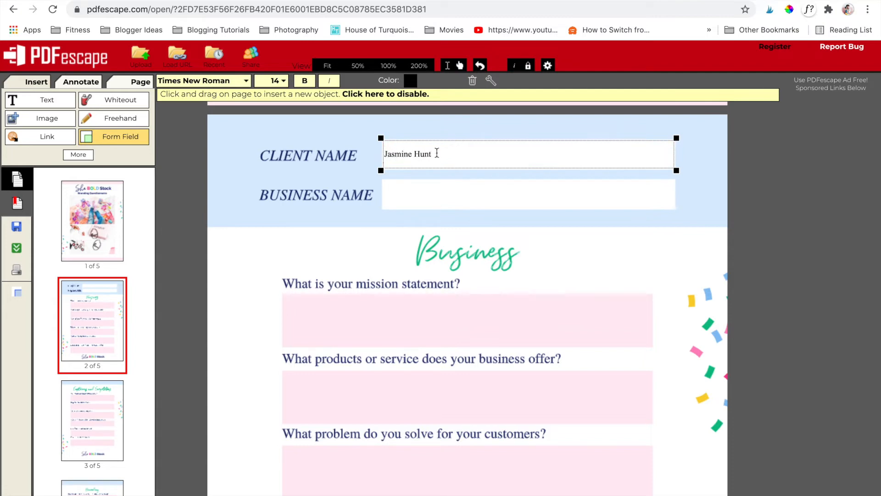
Preview the sample name in Arial, Courier New, Verdana, then the Signature font
click(223, 82)
click(204, 92)
click(205, 83)
click(197, 112)
click(201, 81)
click(197, 147)
click(209, 83)
click(194, 166)
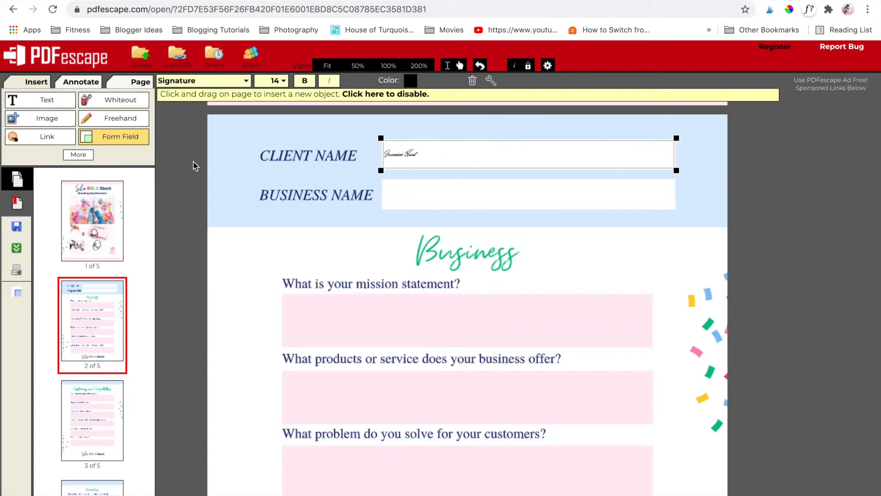
Try sizes 25 and 30, then return the field to 14 pt Times New Roman
click(275, 81)
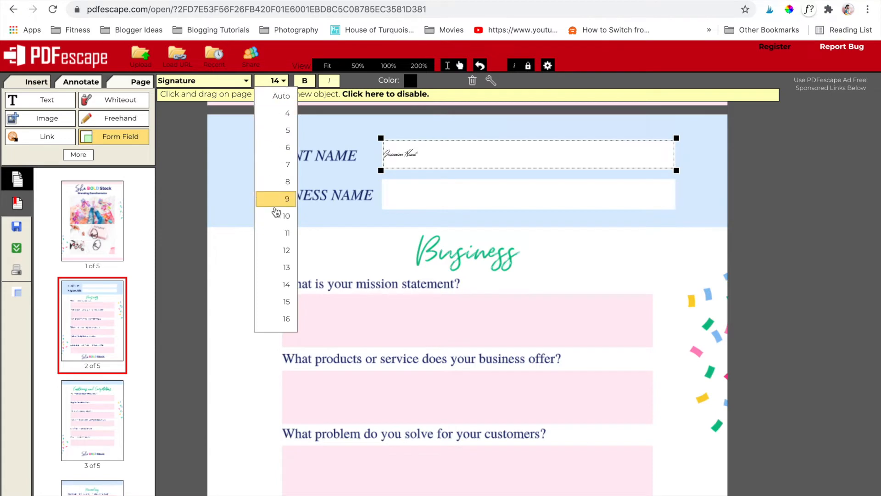
scroll(286, 301, down, 3)
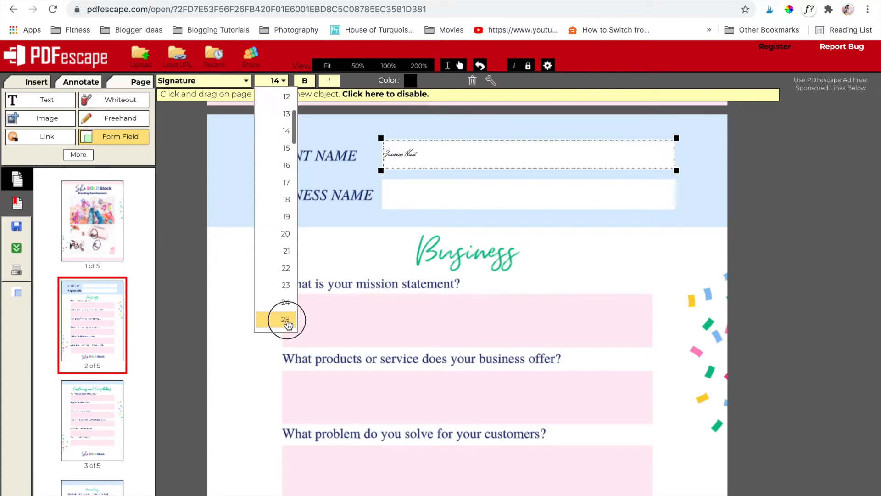
click(285, 321)
click(278, 81)
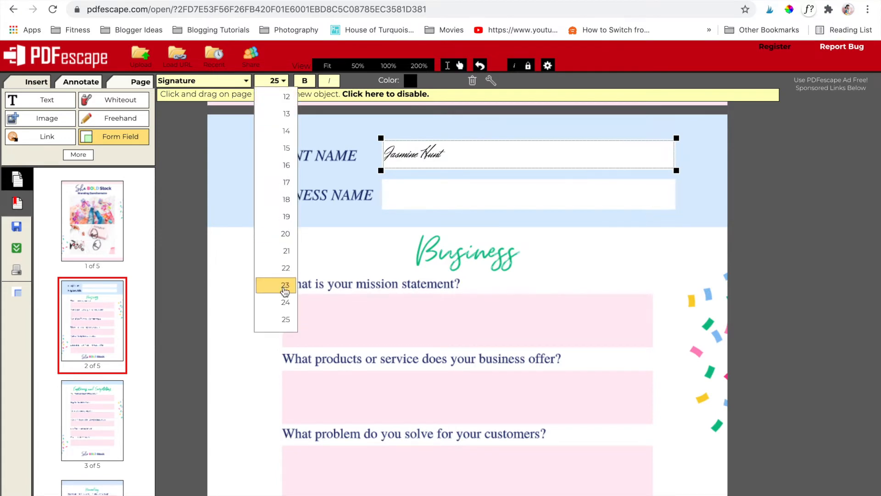
scroll(288, 314, down, 3)
click(286, 320)
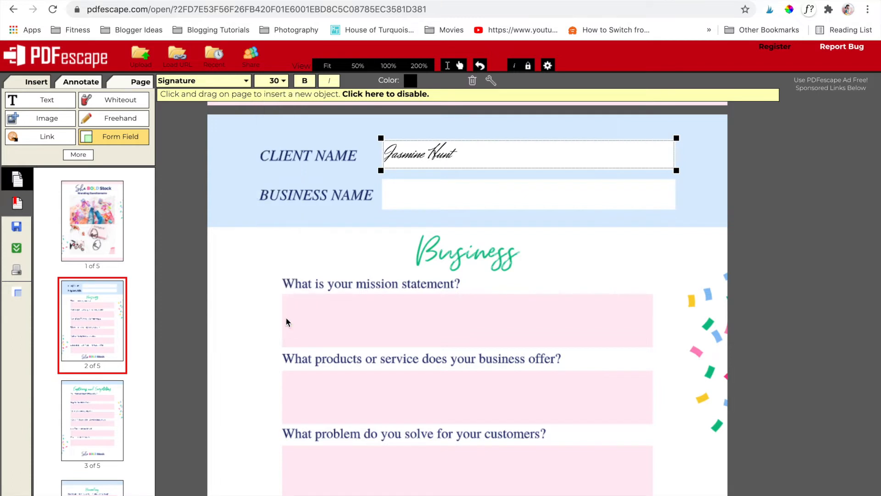
click(276, 81)
scroll(282, 187, up, 5)
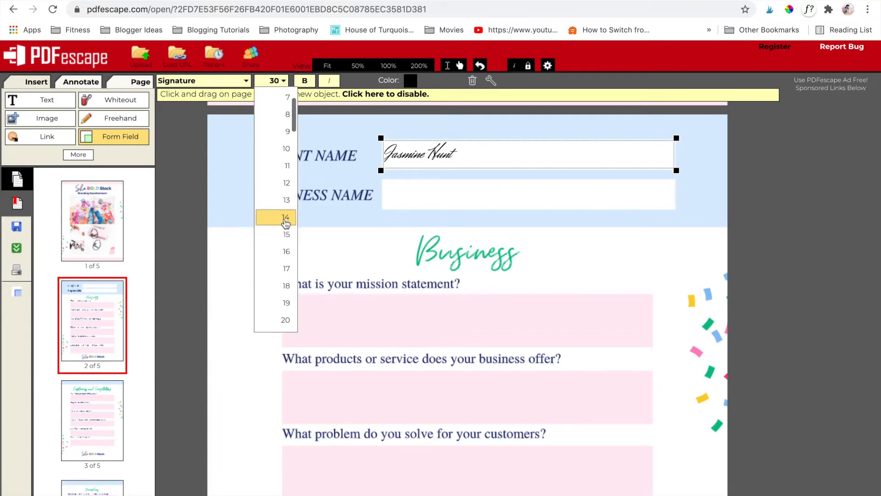
click(284, 220)
click(246, 81)
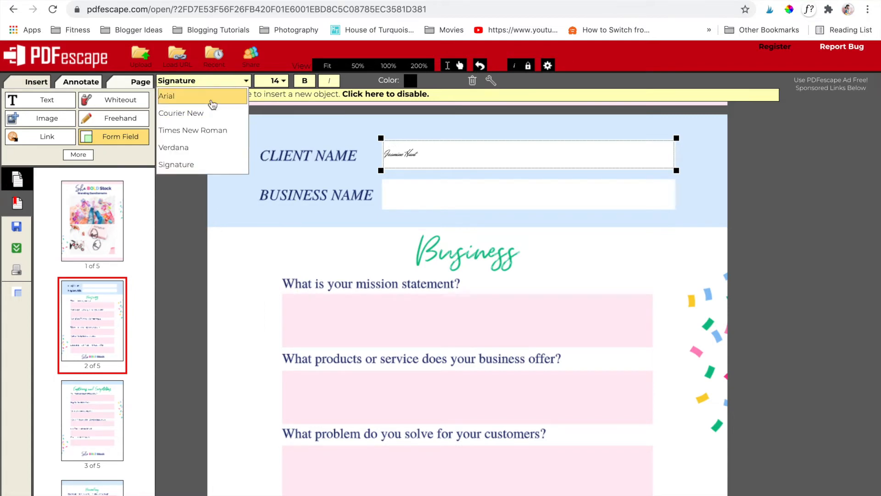
click(215, 130)
Add text fields filling the Business Name, mission statement and products/service boxes
drag(384, 182, 511, 217)
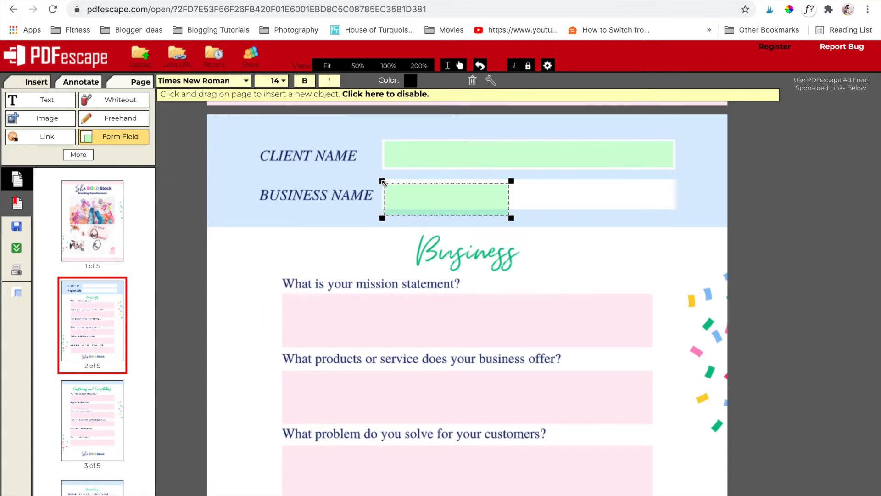
drag(416, 202, 414, 200)
drag(511, 216, 673, 205)
drag(283, 297, 652, 347)
drag(654, 297, 653, 294)
click(290, 383)
drag(291, 383, 289, 386)
drag(412, 408, 652, 424)
Add text fields under the customer-problem, competitive advantage, top values and unique story questions
scroll(394, 448, down, 5)
click(286, 212)
drag(409, 248, 652, 262)
click(285, 287)
drag(412, 325, 652, 336)
click(285, 362)
drag(409, 407, 653, 410)
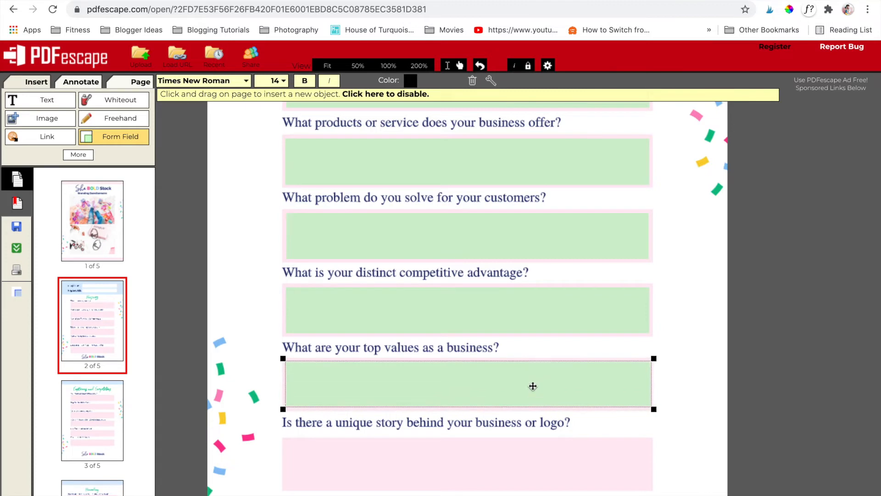
click(286, 443)
drag(409, 472, 651, 484)
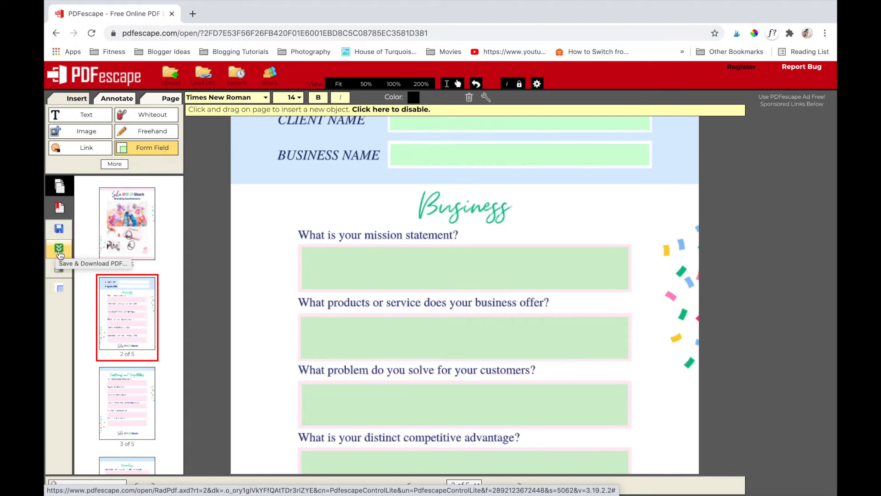
Download the fillable questionnaire to the Desktop as 0021_SBS_Brand….pdf and open it
click(59, 254)
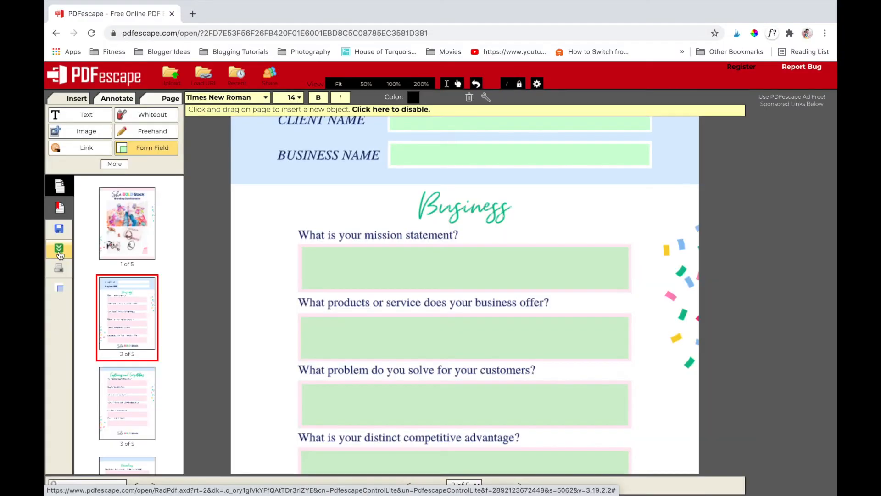
click(500, 15)
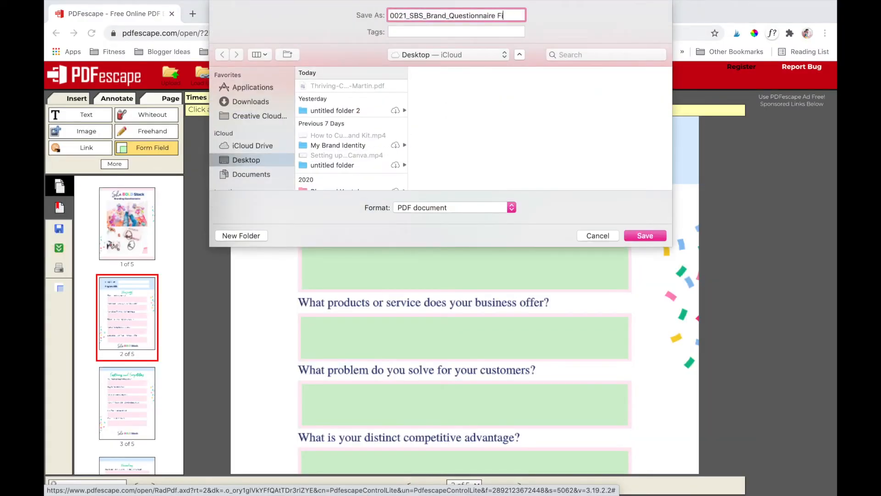
click(647, 236)
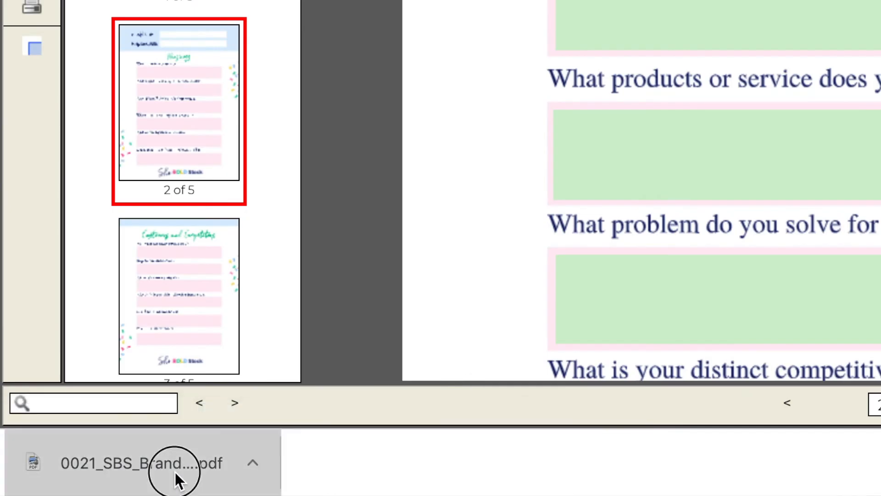
click(176, 473)
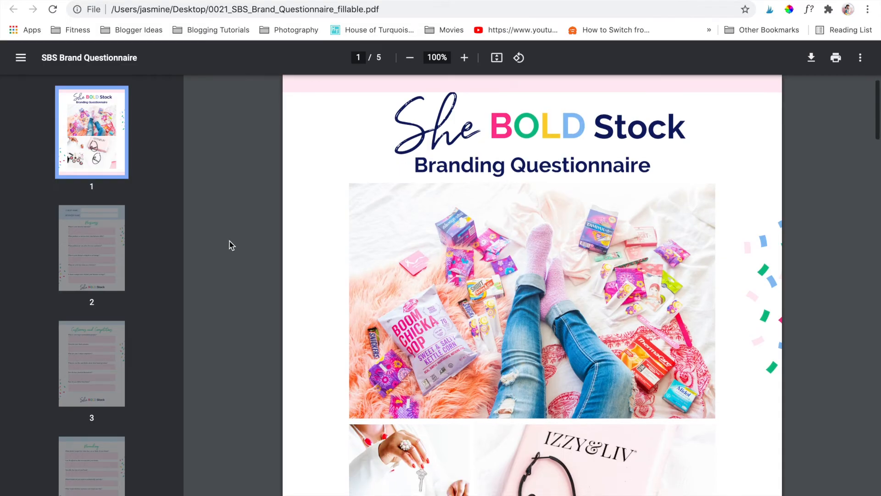
On page 2, type the client's name and the business name into their fields
scroll(229, 241, down, 11)
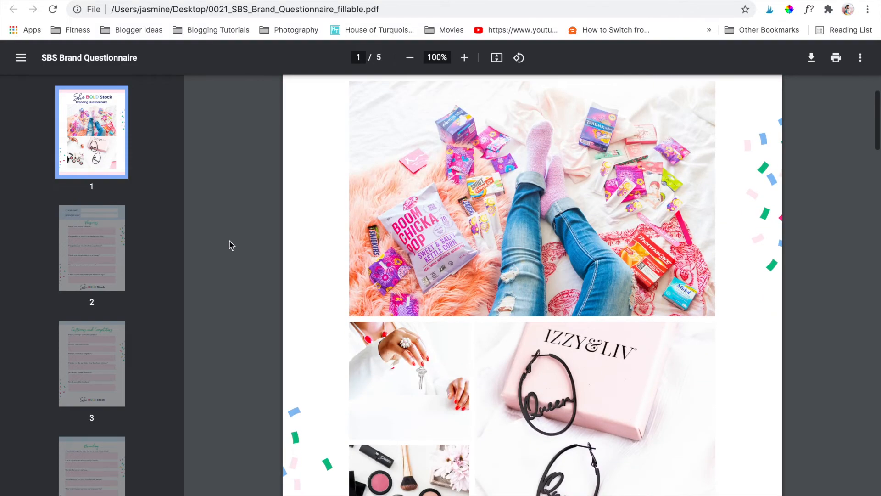
scroll(229, 240, down, 3)
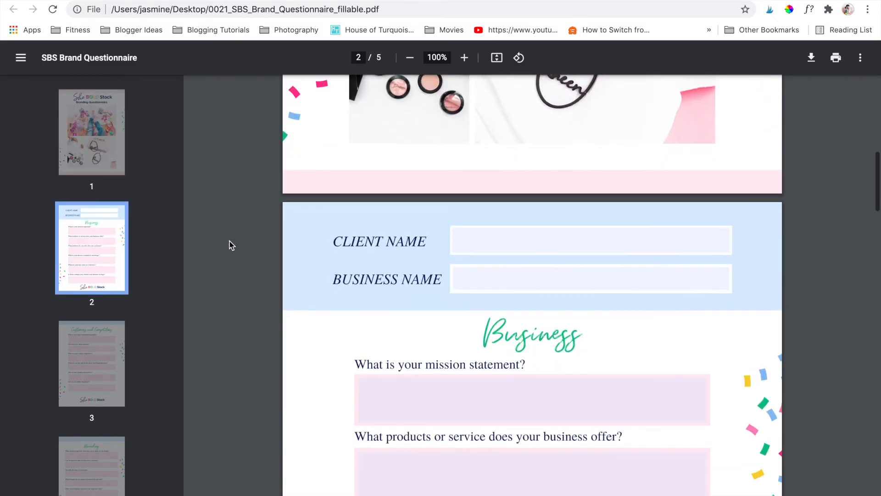
click(472, 118)
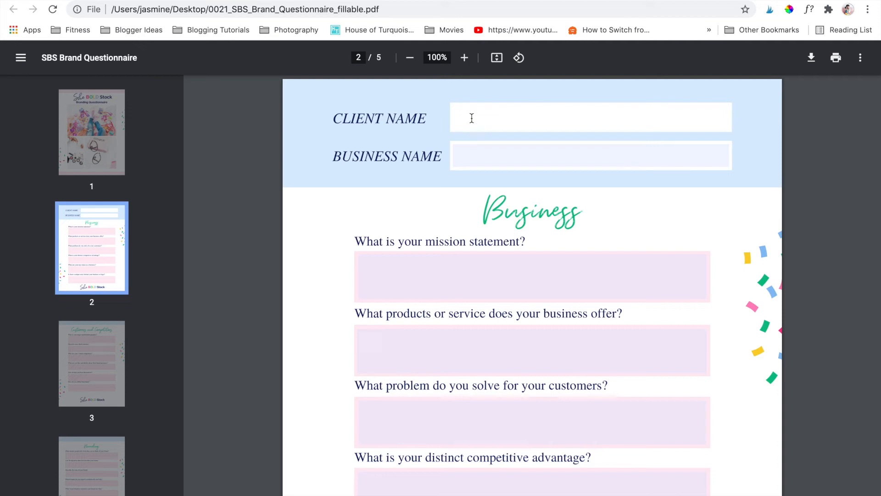
text(Jasmine Hunt)
click(478, 155)
text(She Bold Stock)
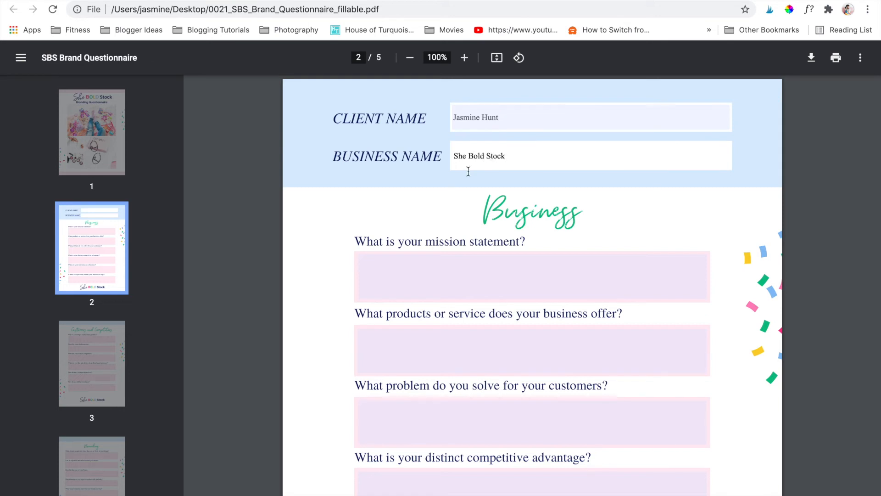
Answer the mission statement with 'To help women create a brand they are confident in showing'
click(411, 269)
text(To)
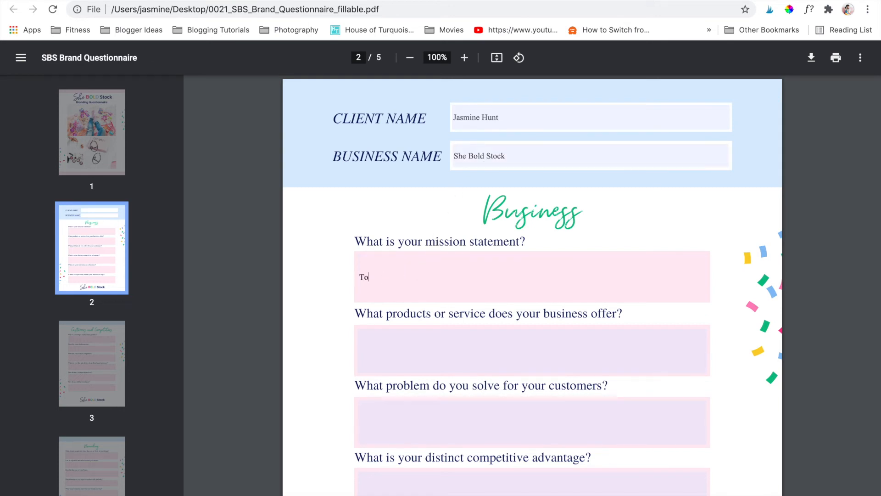
text( help women create a brand they)
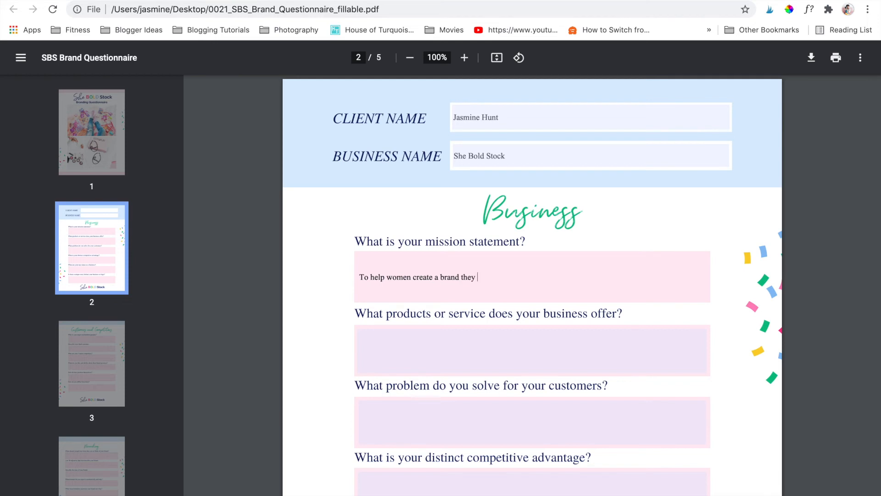
text( are conf)
key(BackSpace)
text(nfident in showing up for!)
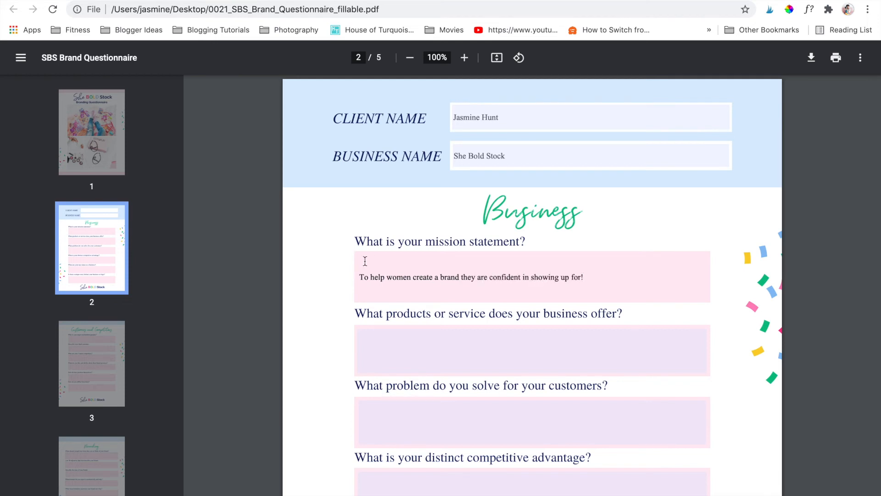
scroll(363, 263, down, 2)
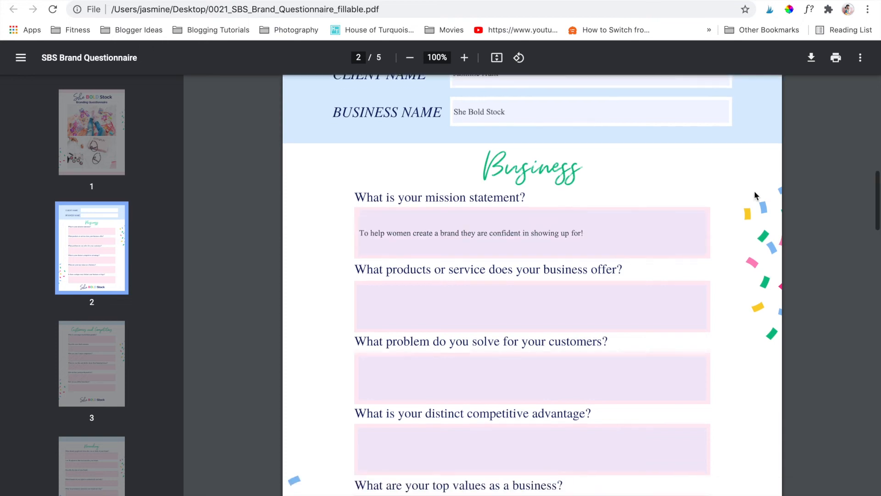
Download the questionnaire with your changes, replacing the same-named PDF on the Desktop
click(811, 58)
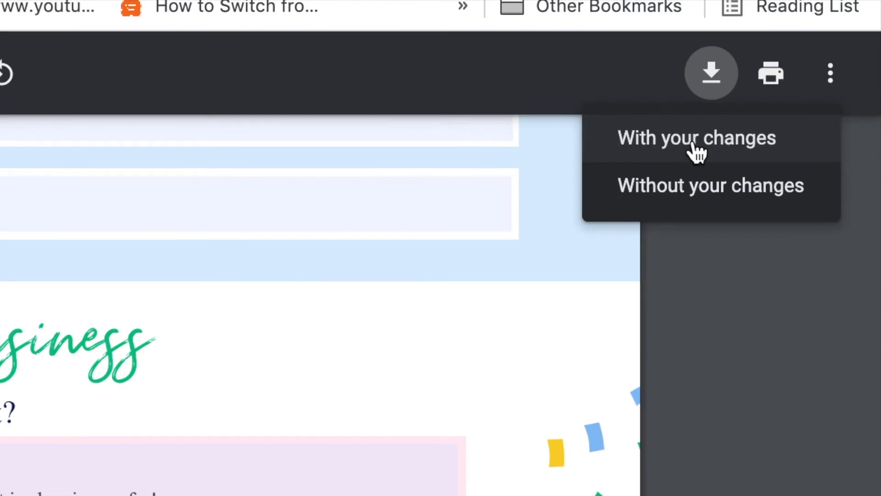
click(695, 153)
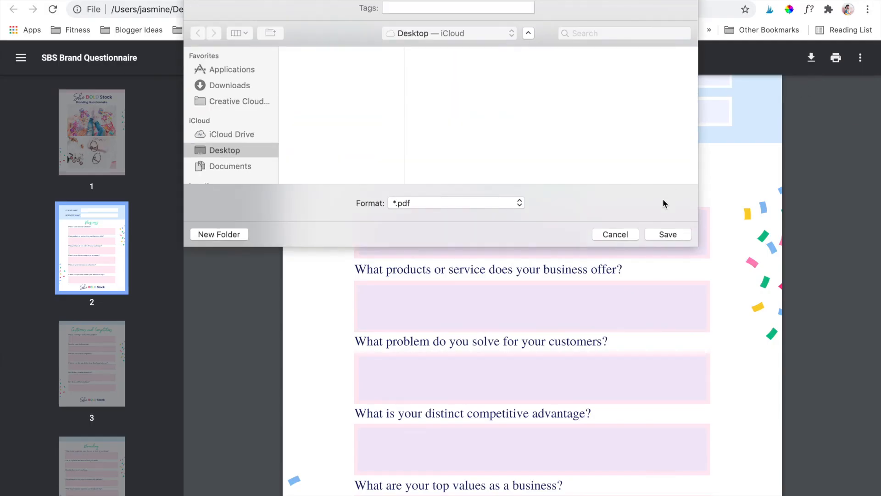
click(668, 235)
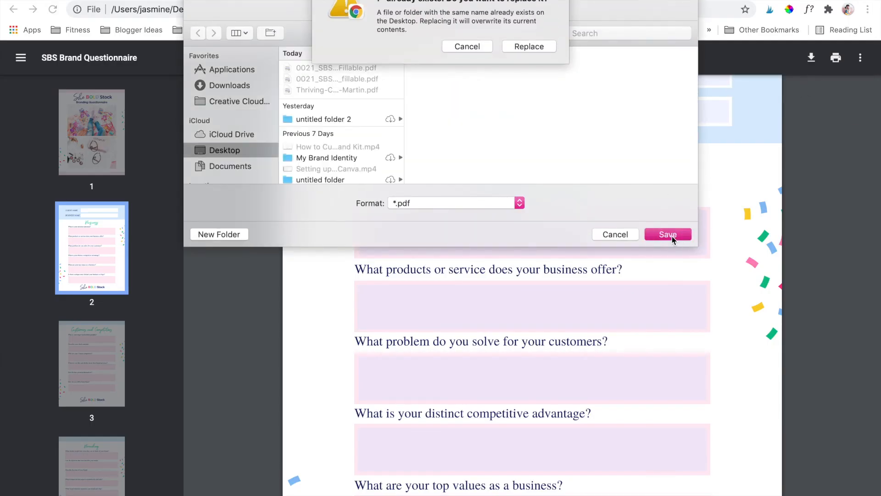
click(529, 48)
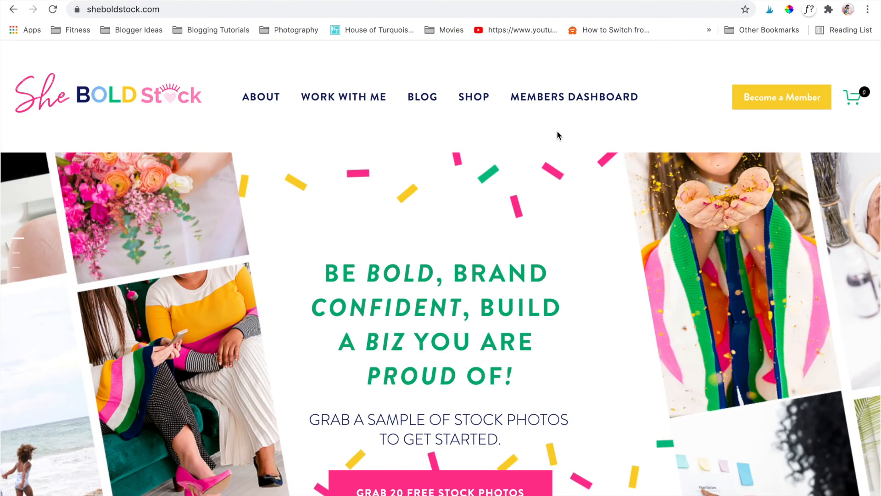
Go to Templates under the Members Dashboard and scroll through the lead magnet template links
mouse_move(546, 103)
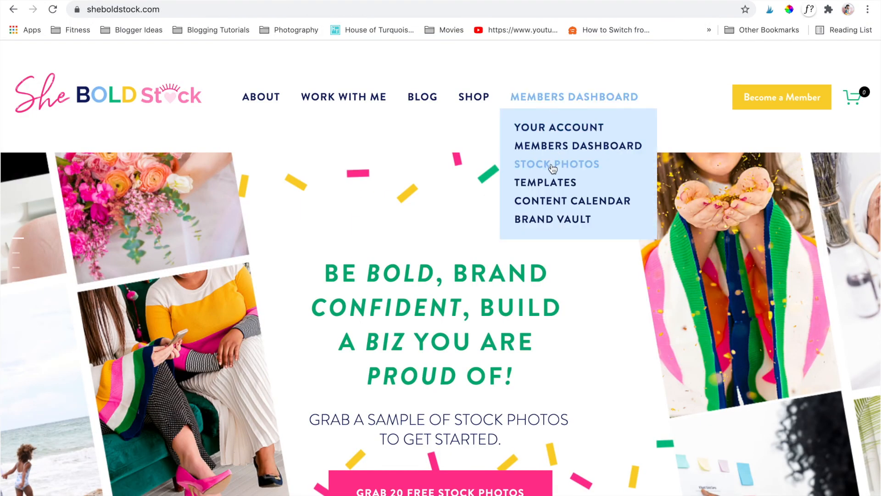
click(554, 187)
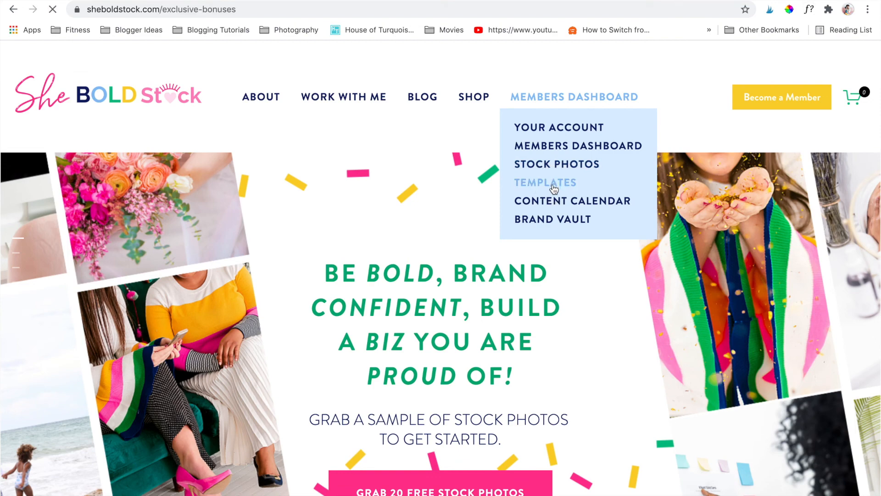
scroll(527, 258, down, 2)
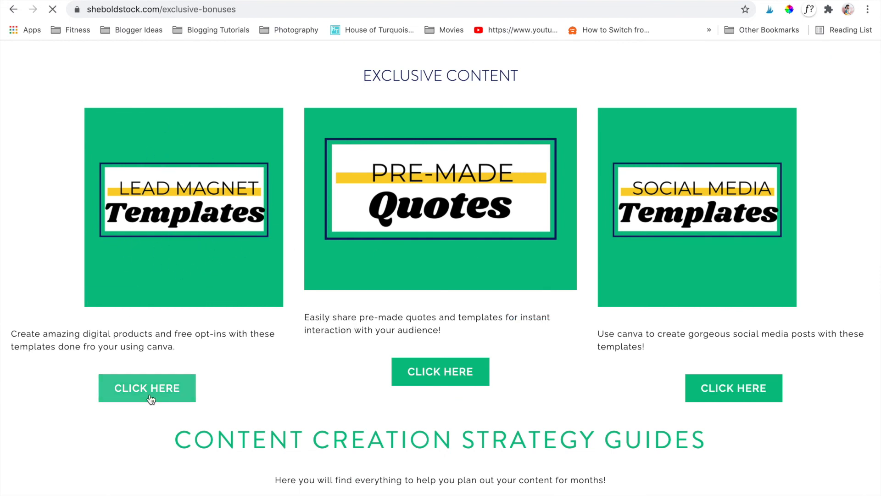
scroll(250, 323, down, 6)
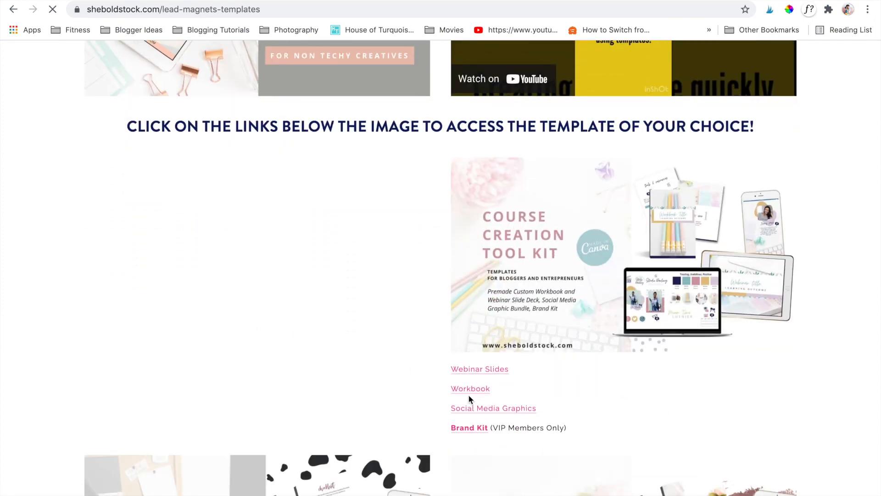
scroll(475, 394, down, 8)
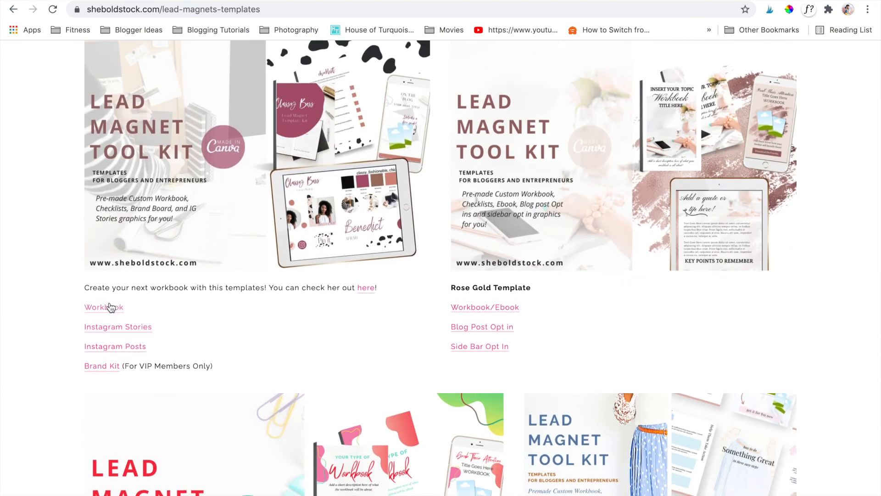
scroll(489, 312, down, 10)
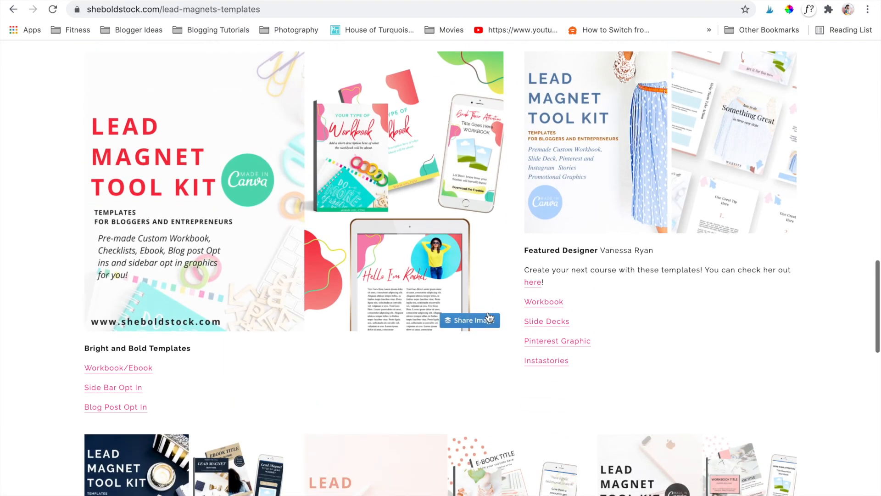
scroll(489, 315, down, 3)
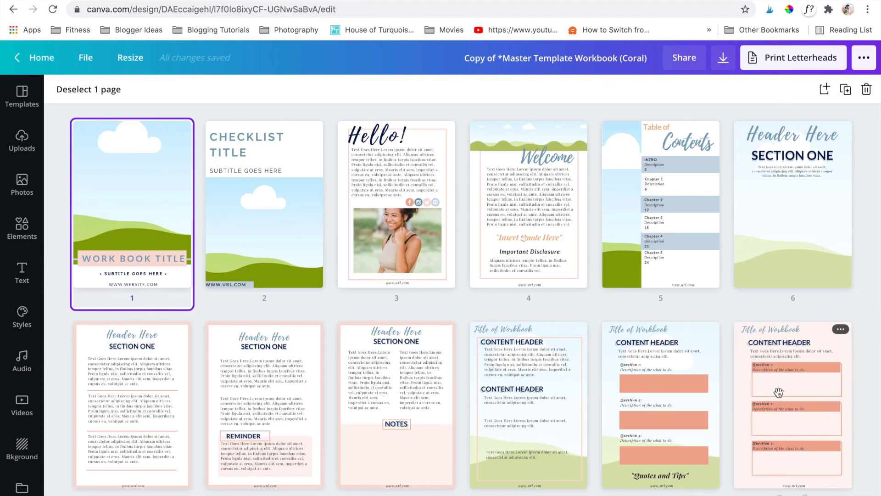
Scroll up and down the page grid of the copied Master Template Workbook in Canva
scroll(780, 396, down, 3)
scroll(779, 392, down, 3)
scroll(778, 391, up, 3)
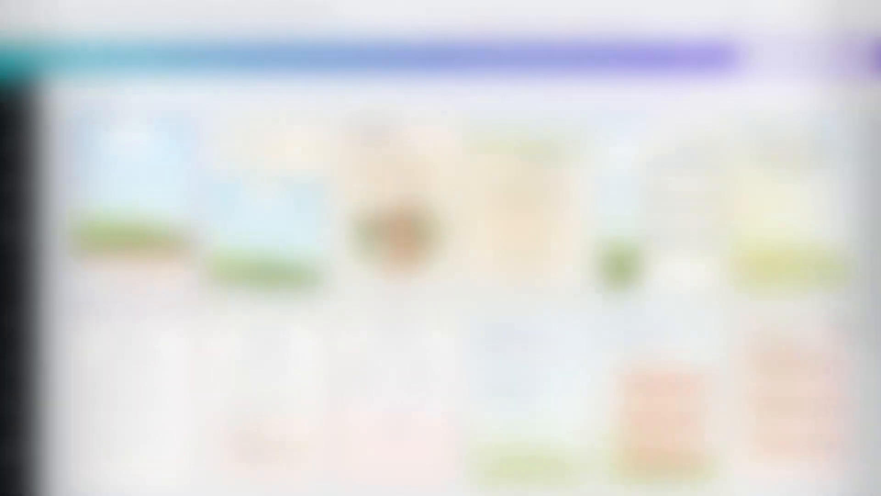
scroll(473, 296, down, 4)
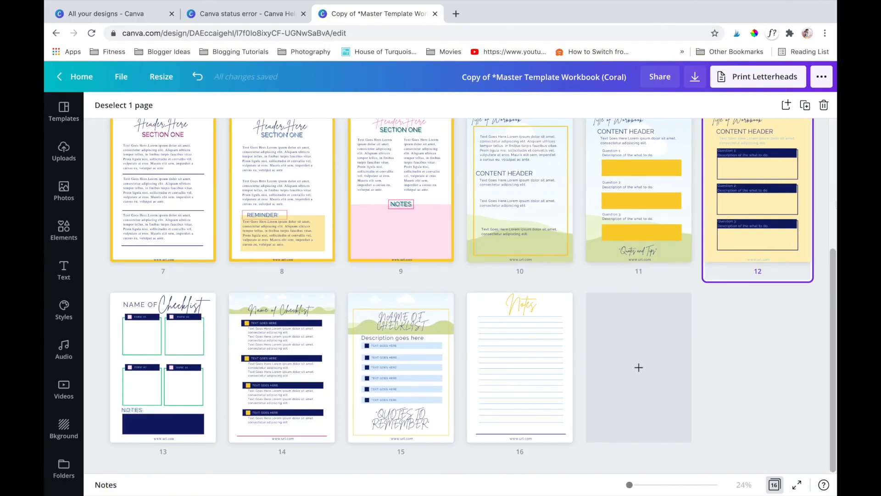
scroll(473, 296, up, 2)
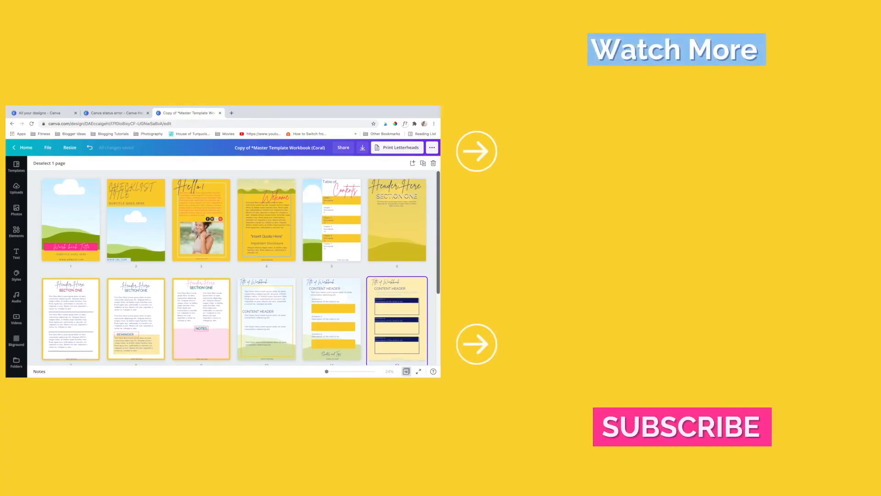